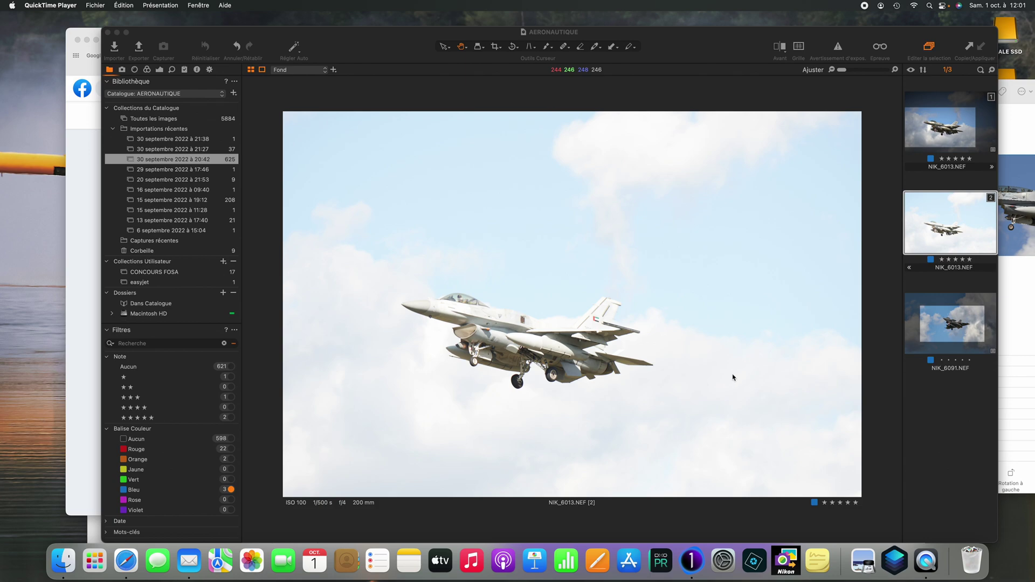
- Set the base characteristics curve of the jet photo to Réponse linéaire
mouse_move(356, 29)
mouse_down()
mouse_move(331, 18)
mouse_move(350, 22)
mouse_up()
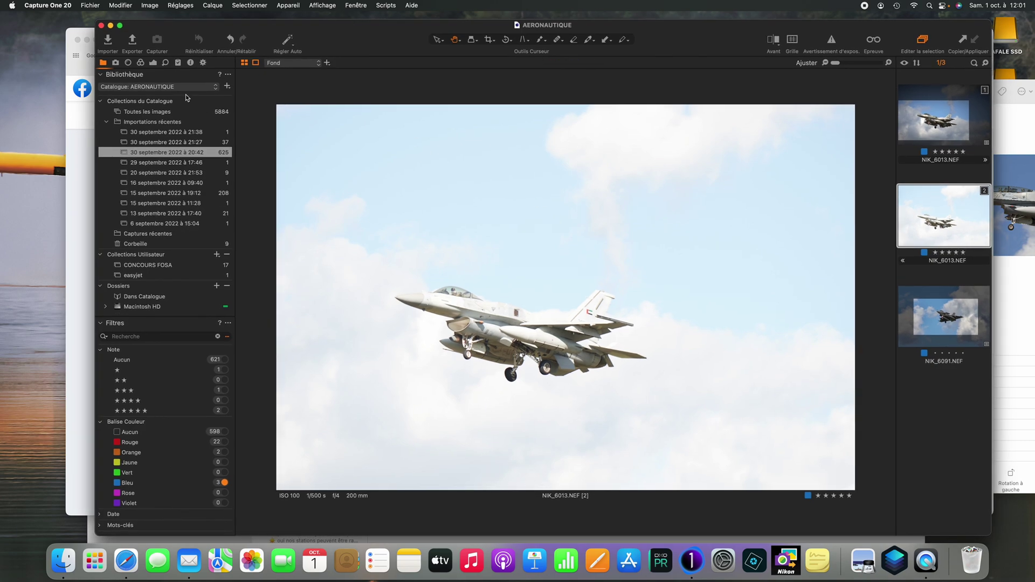
click(153, 62)
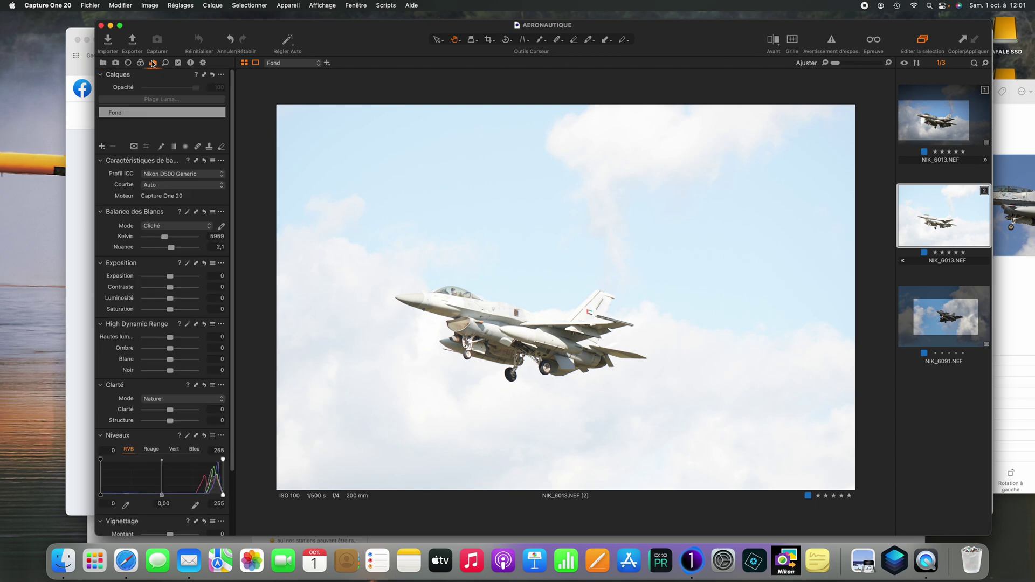
click(162, 186)
click(168, 224)
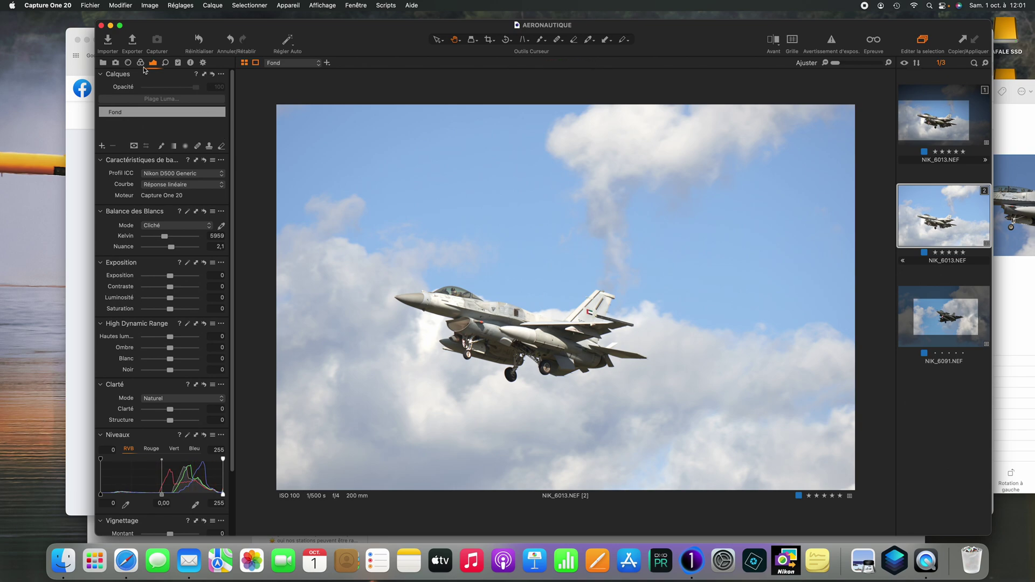
- Add an adjustment layer and brush a mask over the whole aircraft
click(102, 147)
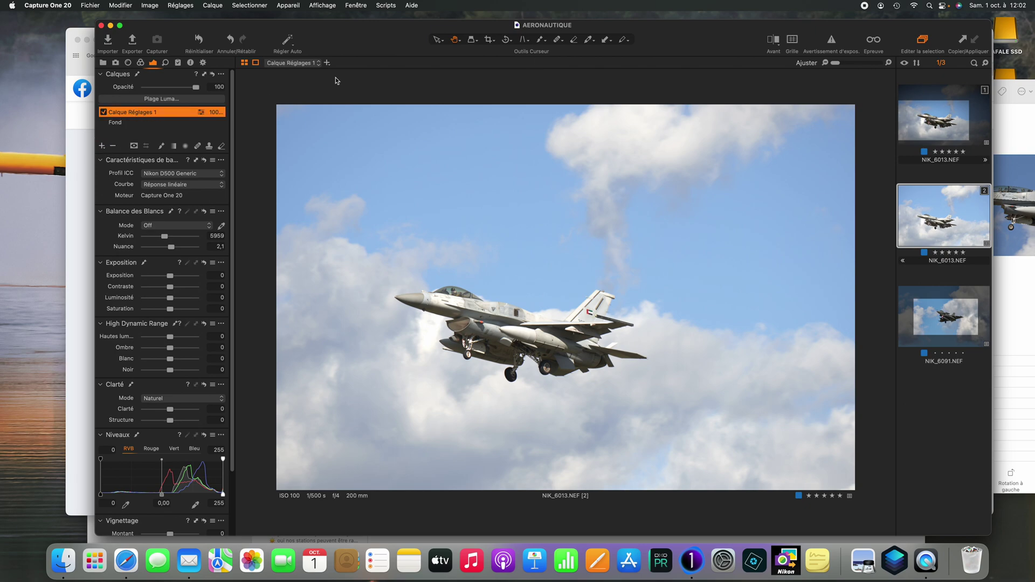
click(540, 40)
mouse_move(601, 303)
mouse_down()
mouse_move(571, 328)
mouse_move(414, 298)
mouse_move(465, 317)
mouse_move(451, 340)
mouse_move(506, 354)
mouse_move(510, 367)
mouse_move(521, 344)
mouse_move(545, 361)
mouse_move(616, 352)
mouse_move(585, 341)
mouse_move(607, 325)
mouse_move(546, 341)
mouse_move(471, 327)
mouse_move(520, 329)
mouse_up()
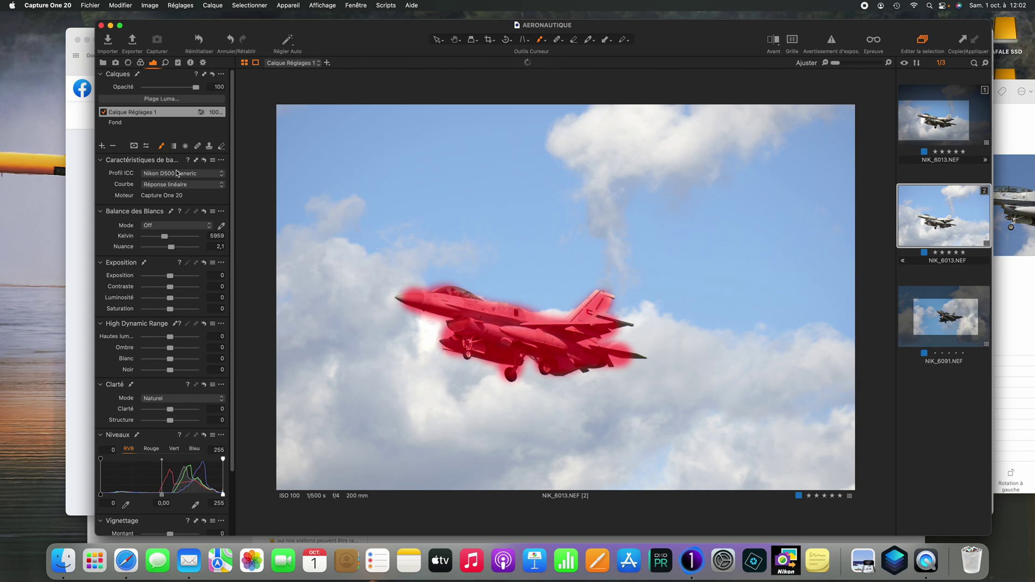
- Refine the aircraft layer's mask with a radius of 300, displaying the mask before applying it
right_click(148, 113)
click(170, 167)
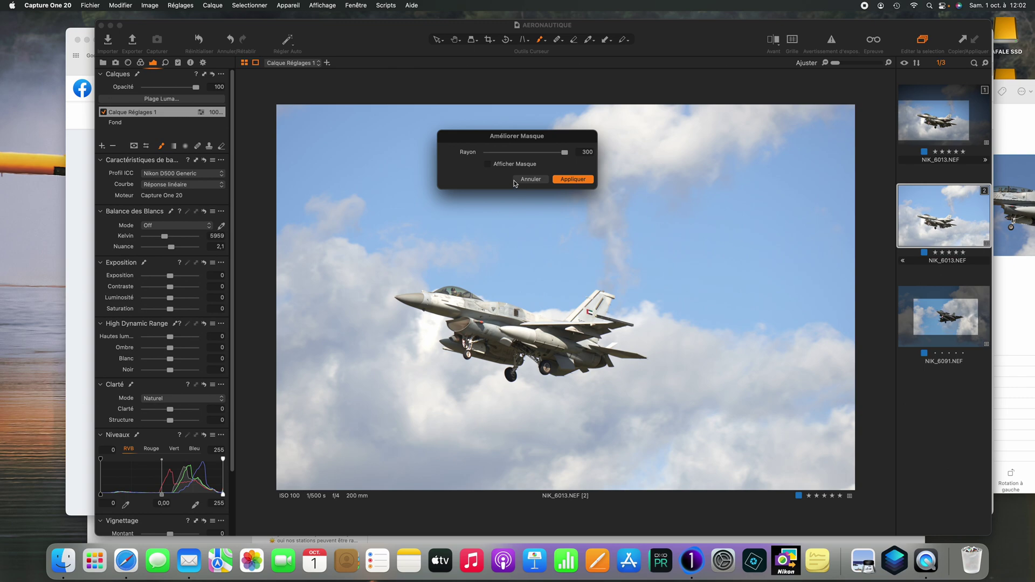
click(487, 164)
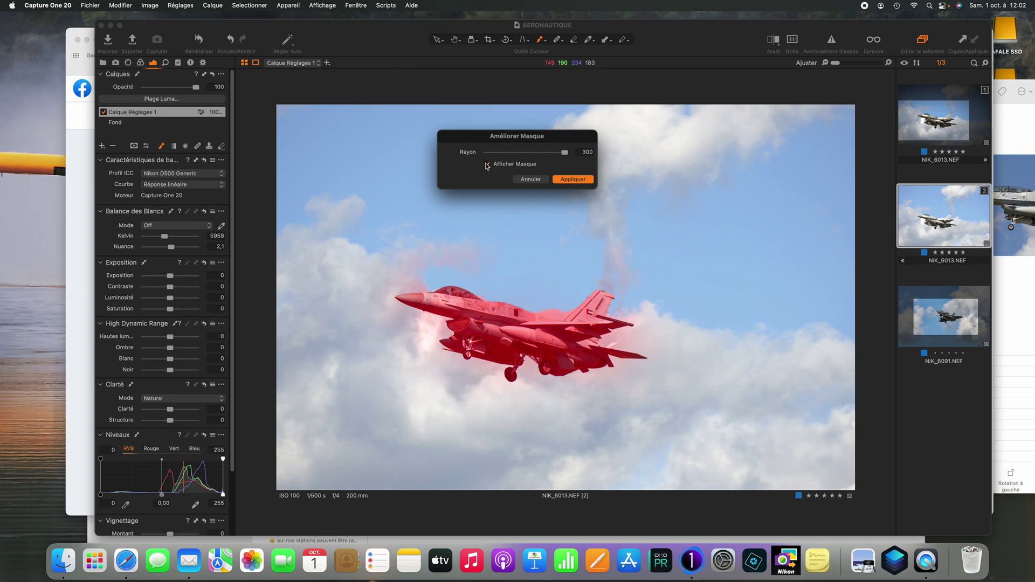
click(571, 180)
- Add a second adjustment layer and copy the mask from Calque Réglages 1 into it
click(102, 150)
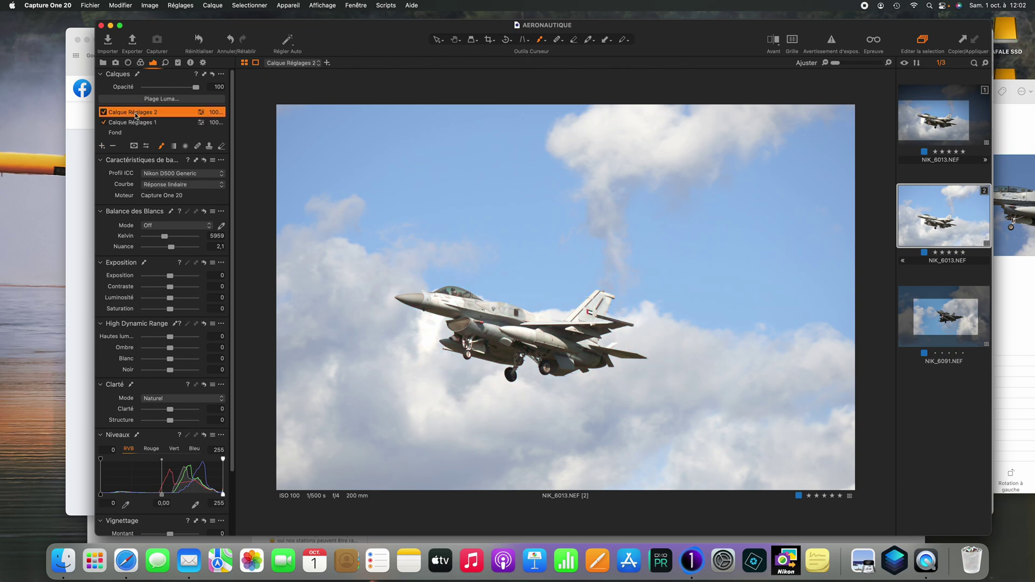
right_click(130, 112)
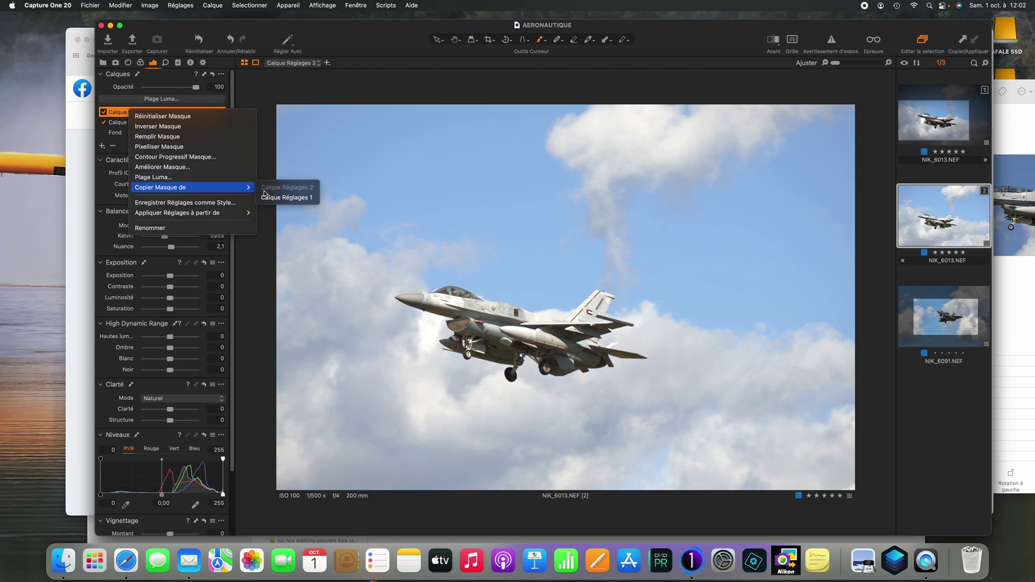
click(288, 198)
- Limit Calque Réglages 1 to the shadows with a luma range of 0 to 17 and a transition of 0 to 135
click(132, 122)
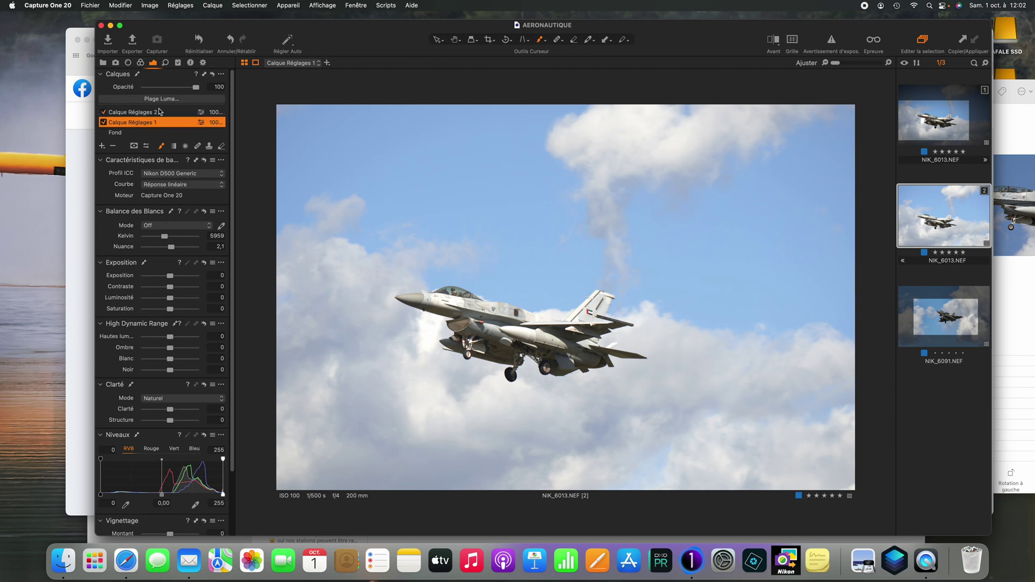
click(161, 98)
click(707, 207)
drag(714, 130, 704, 129)
drag(825, 129, 775, 155)
click(814, 222)
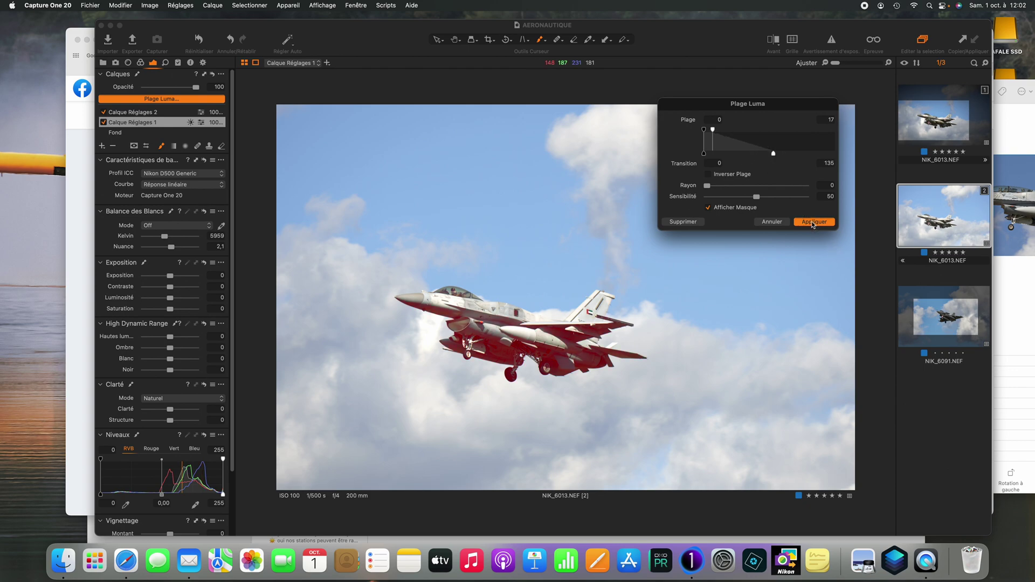
- Limit Calque Réglages 2 to the highlights with a luma range of 217 to 255 and a transition of 141 to 255
click(143, 114)
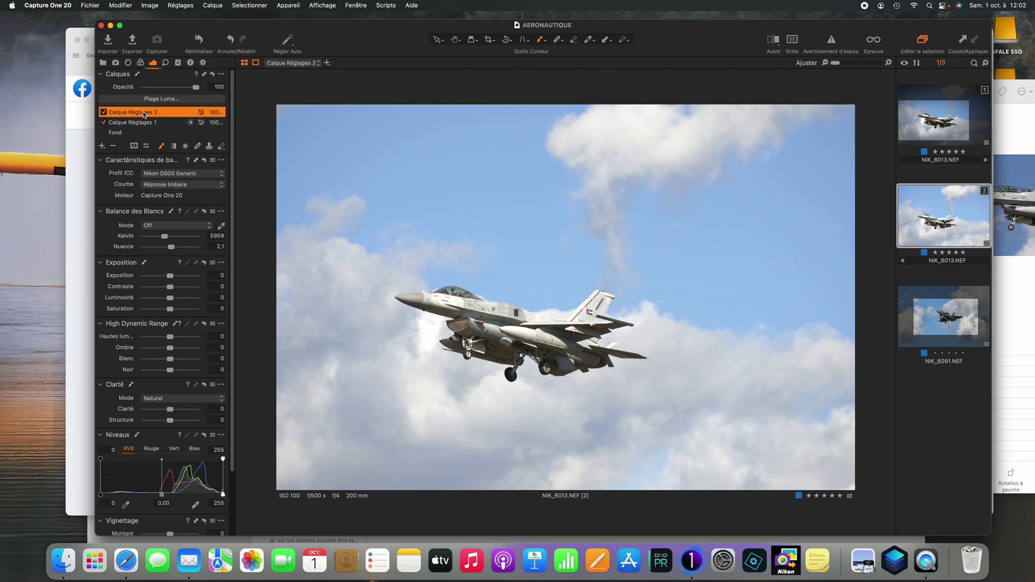
right_click(143, 114)
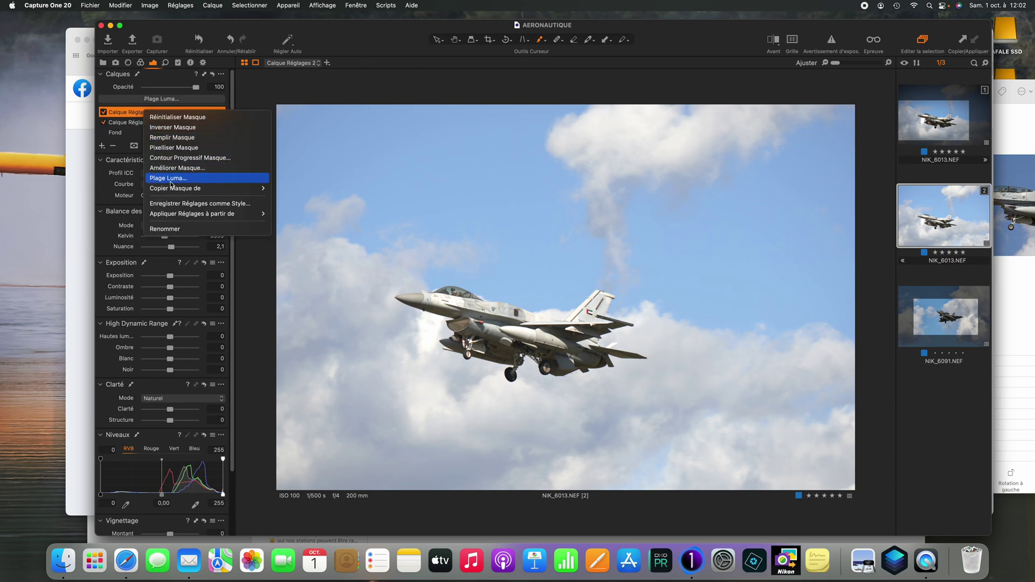
click(143, 103)
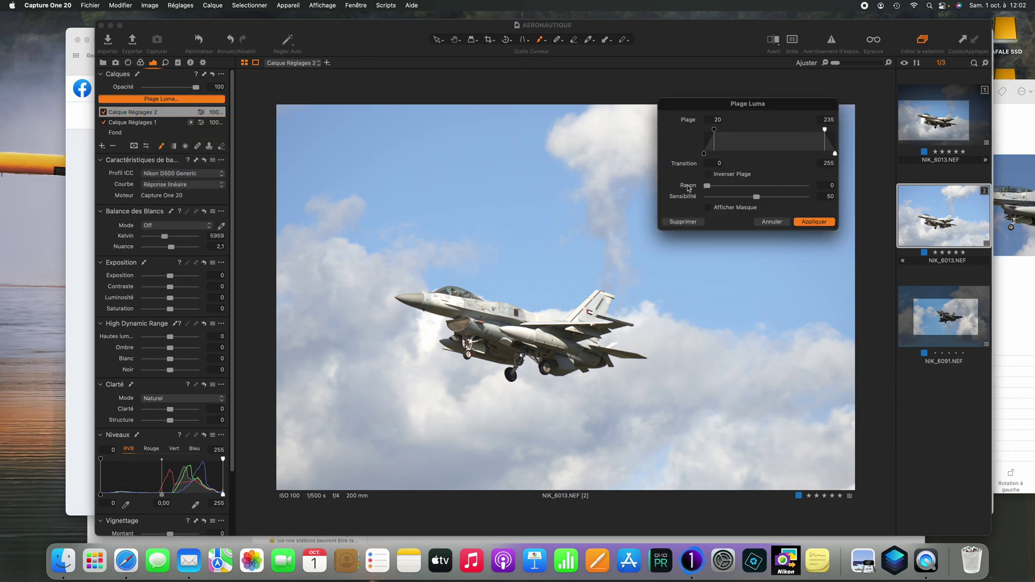
drag(715, 129, 774, 154)
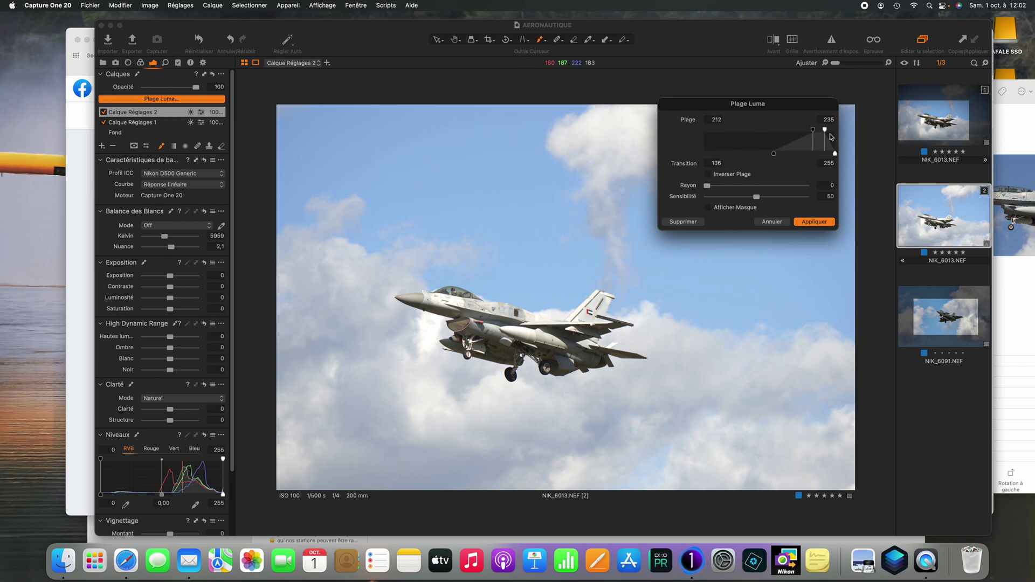
mouse_move(825, 129)
mouse_down()
mouse_move(835, 130)
mouse_move(816, 133)
mouse_up()
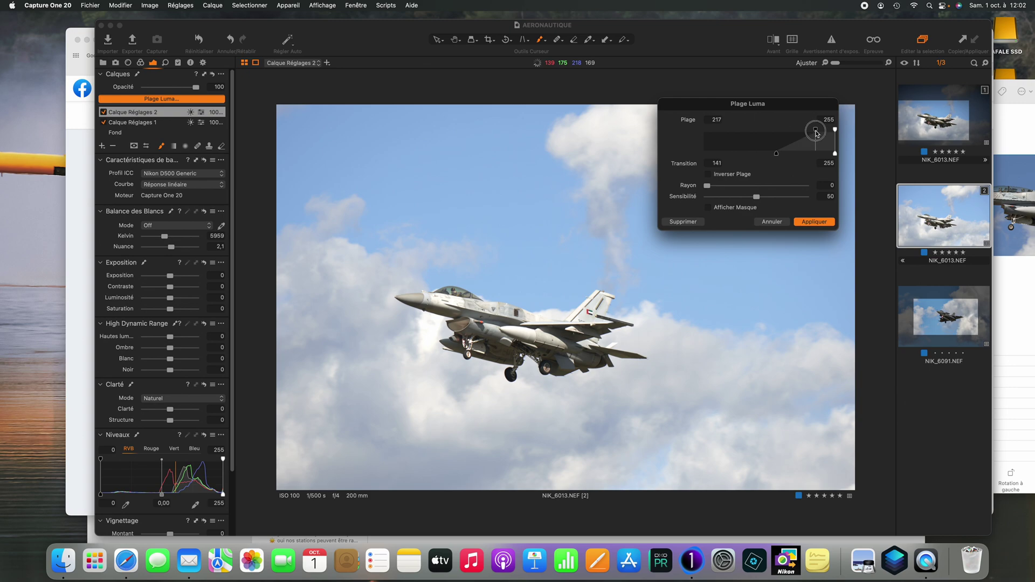
click(709, 207)
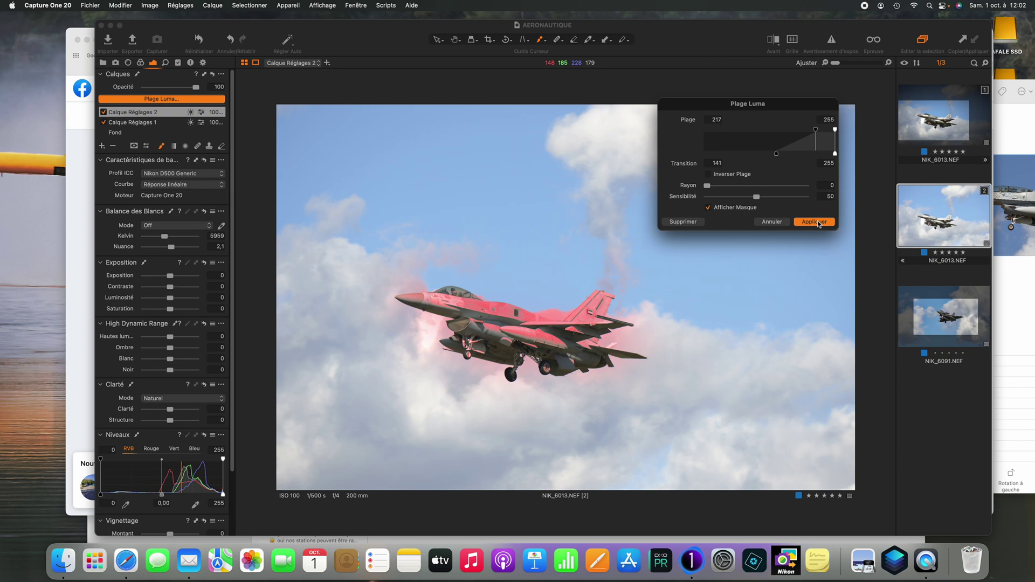
click(818, 223)
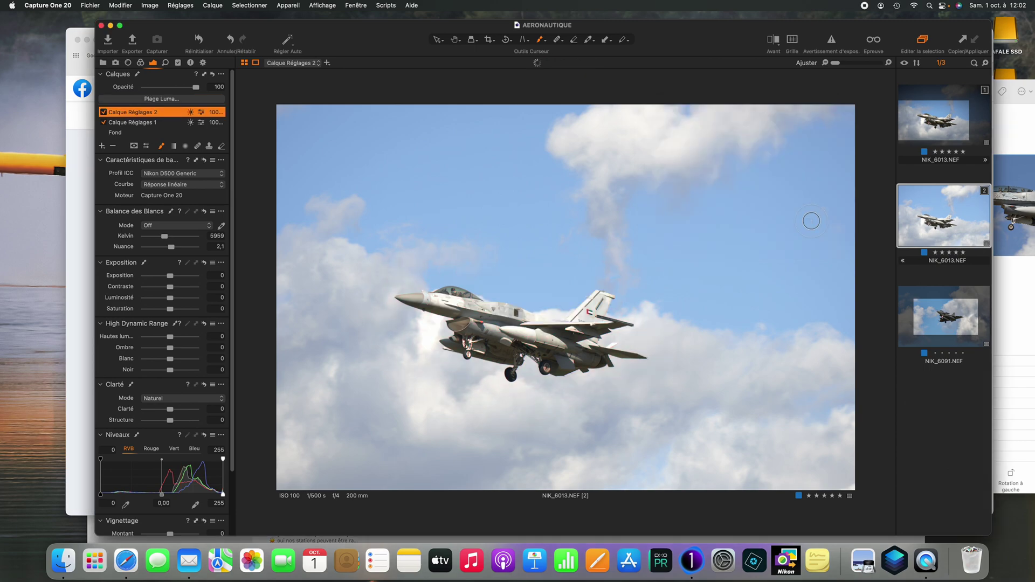
- Fine-tune the exposure and contrast of Calque Réglages 1 and raise its clarity slightly
click(134, 123)
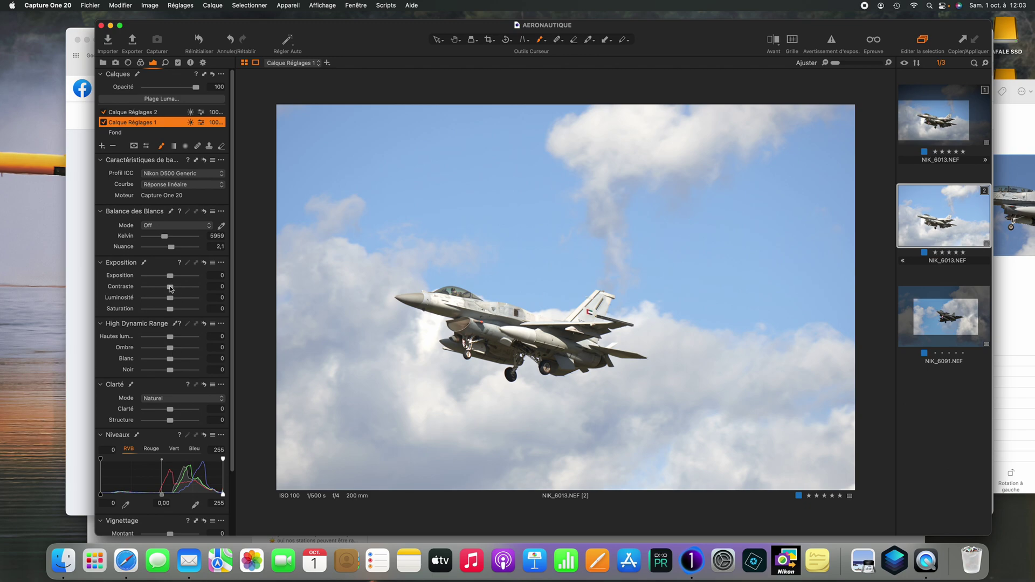
drag(170, 287, 167, 276)
drag(169, 411, 177, 411)
- Lower the highlights of Calque Réglages 2 to -62 and raise its clarity slightly
click(131, 111)
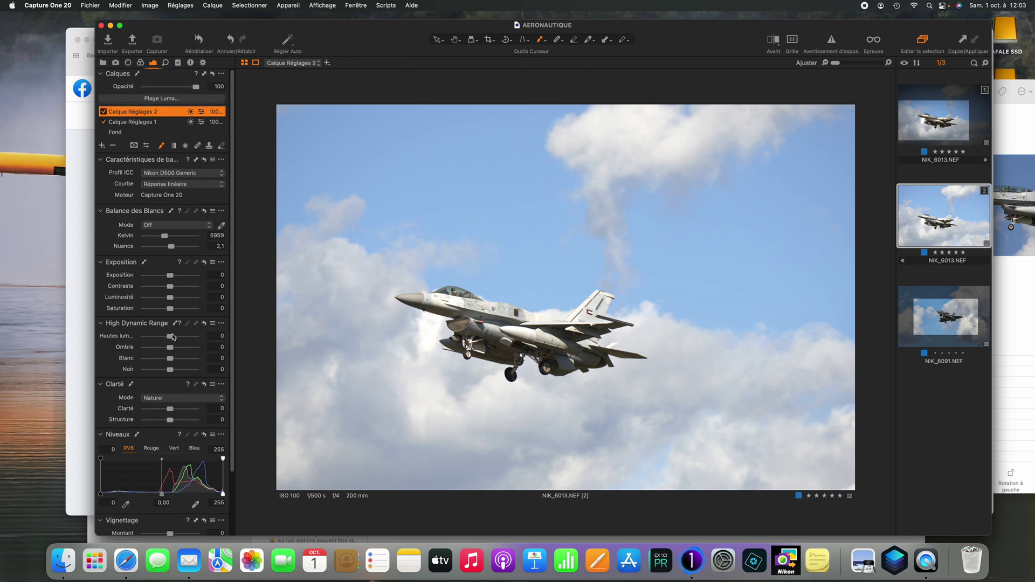
drag(171, 339, 153, 337)
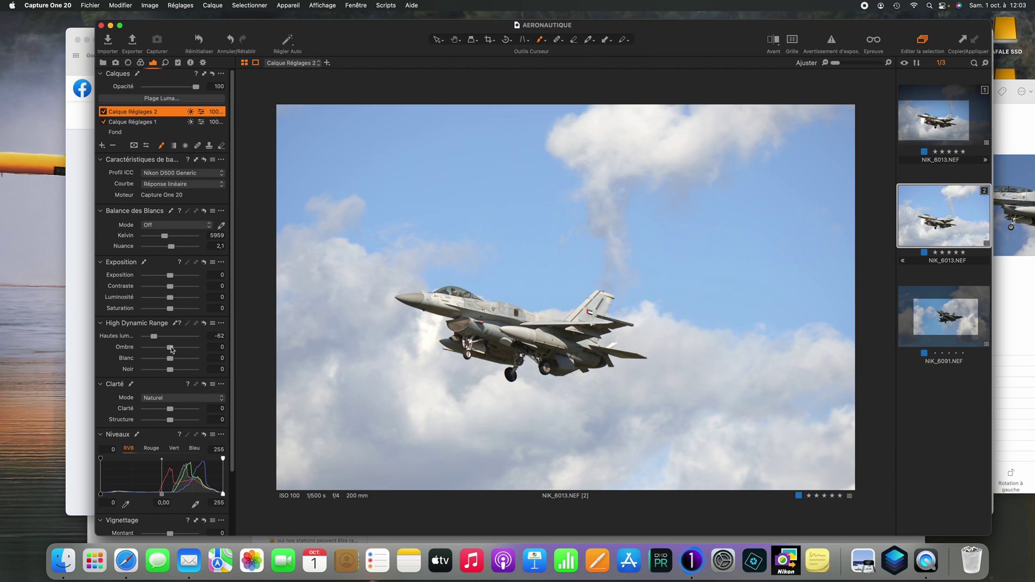
drag(171, 411, 176, 411)
- Add an adjustment layer with a filled mask and set its contrast to -4 and brightness to -9
click(101, 145)
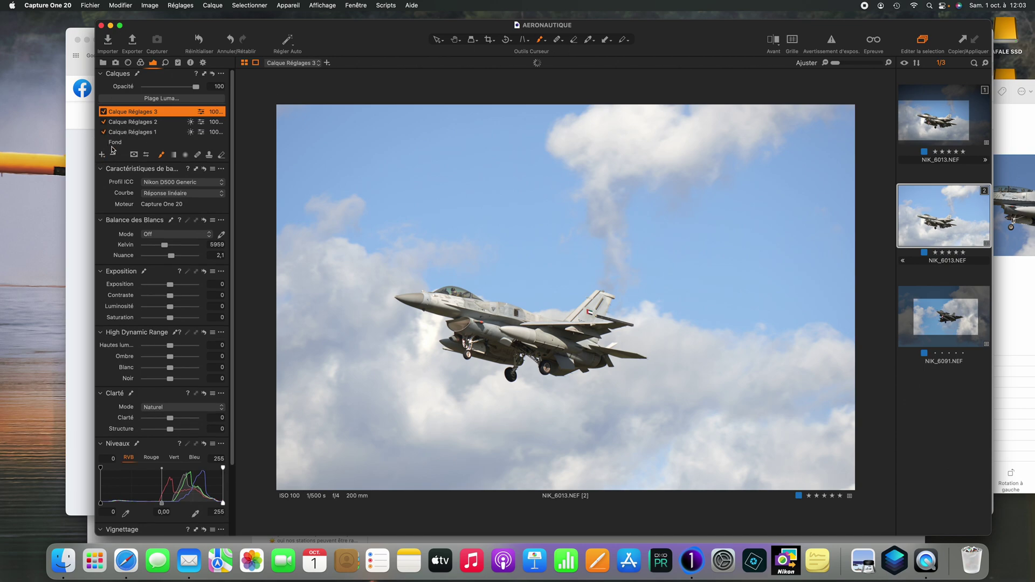
right_click(148, 112)
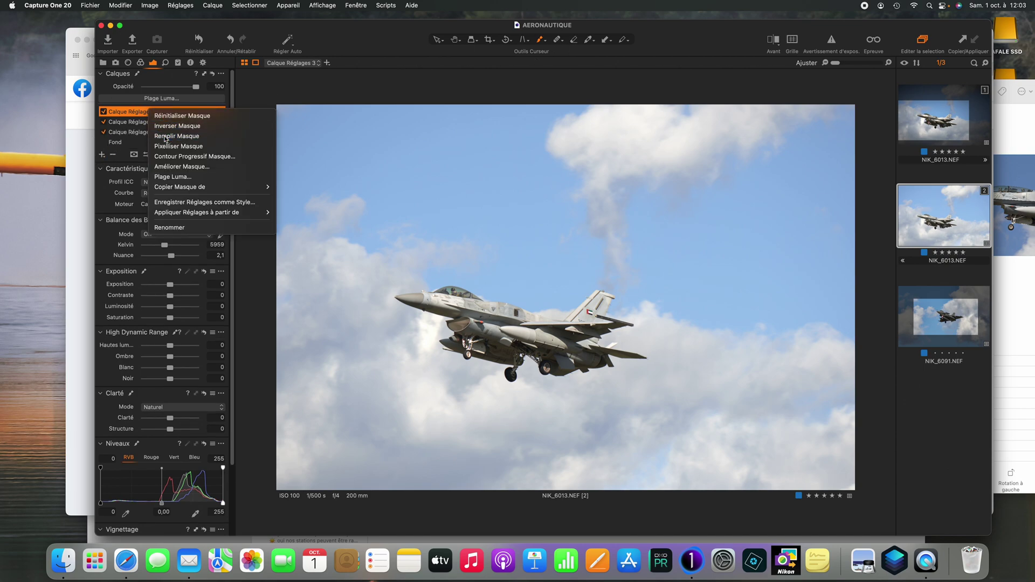
click(165, 137)
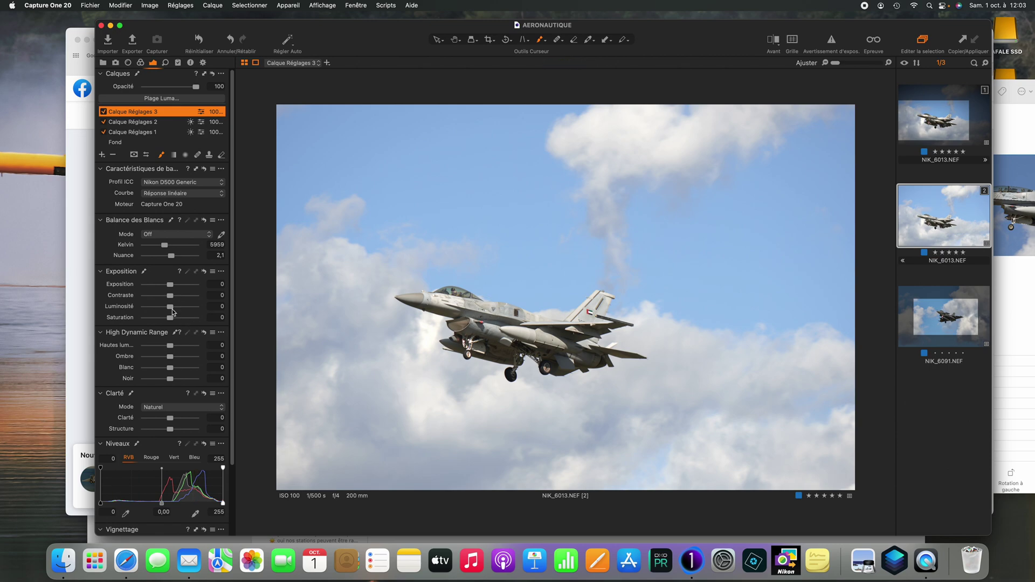
drag(169, 306, 168, 296)
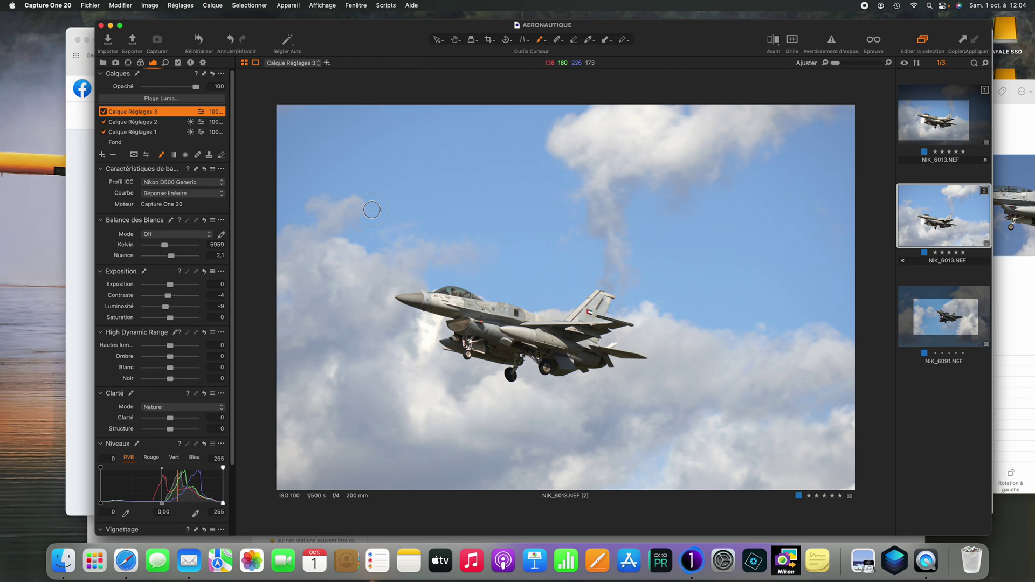
- Add two more adjustment layers and brush a mask over the aircraft on the topmost one
click(102, 155)
right_click(153, 112)
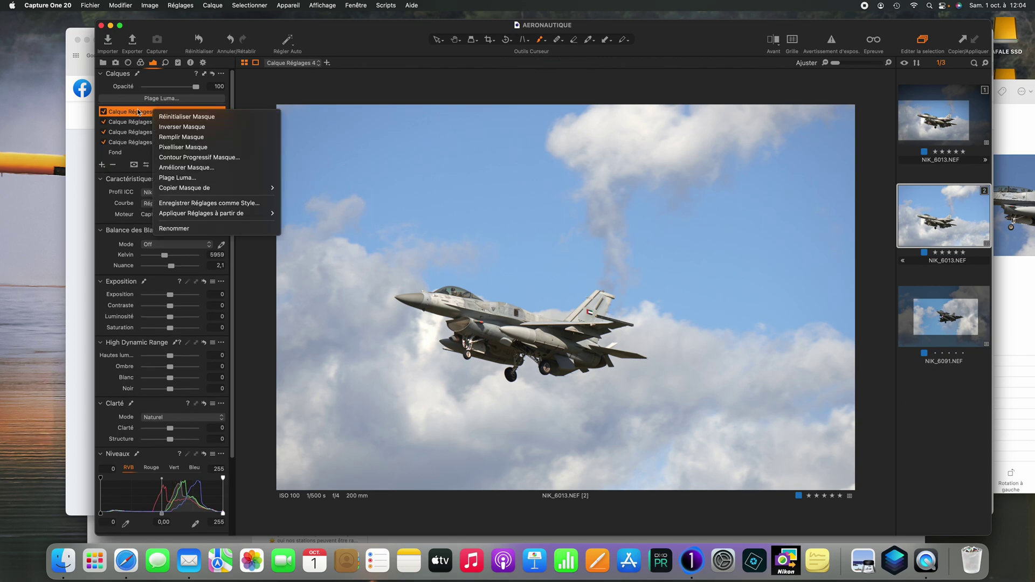
click(542, 41)
mouse_move(606, 294)
mouse_down()
mouse_move(601, 310)
mouse_move(558, 340)
mouse_move(426, 296)
mouse_move(518, 361)
mouse_move(572, 350)
mouse_move(437, 288)
mouse_up()
- Refine the mask of Calque Réglages 5 with a radius of 300, displaying the mask before applying it
right_click(158, 112)
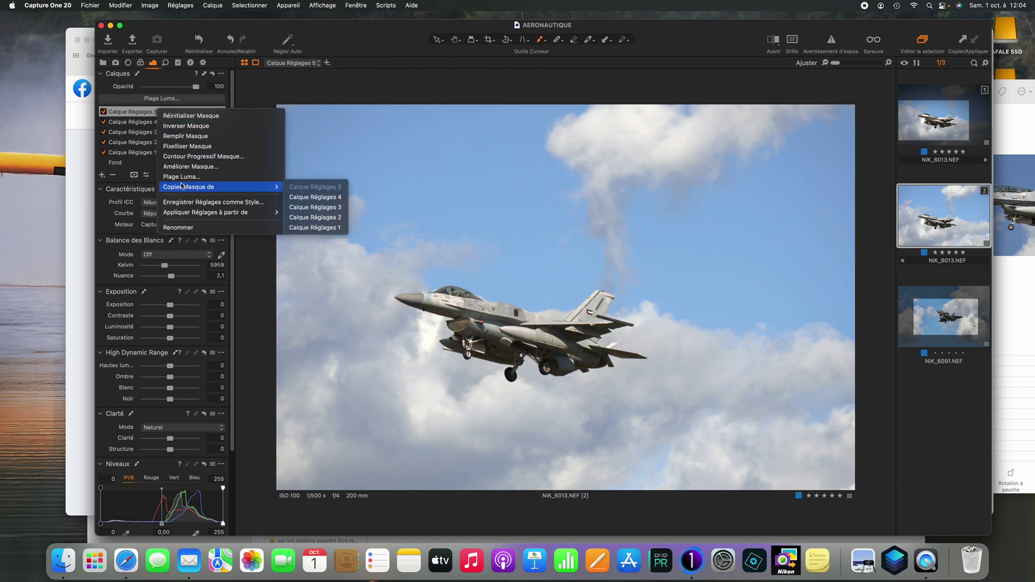
click(798, 231)
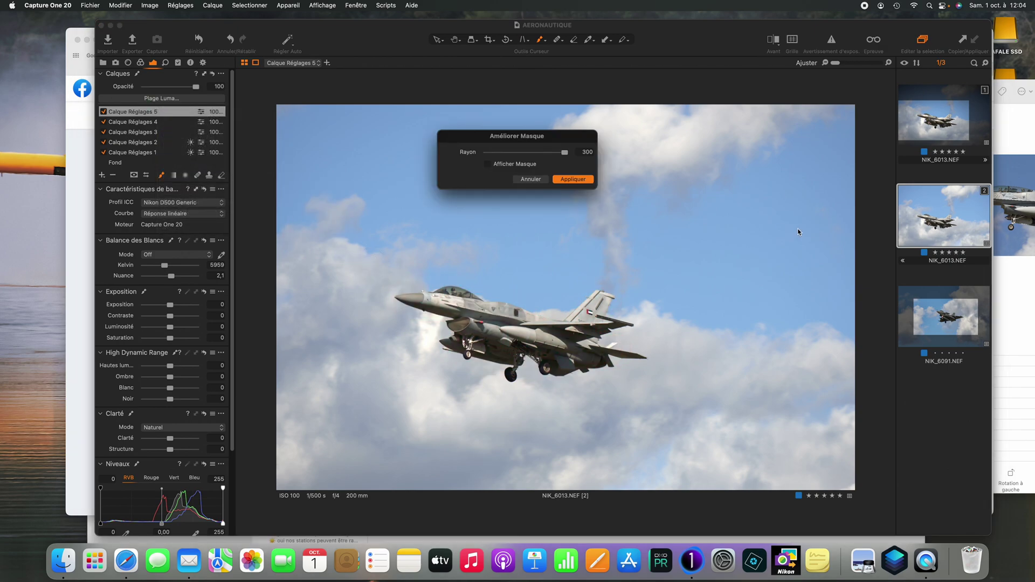
click(576, 181)
click(488, 164)
click(571, 178)
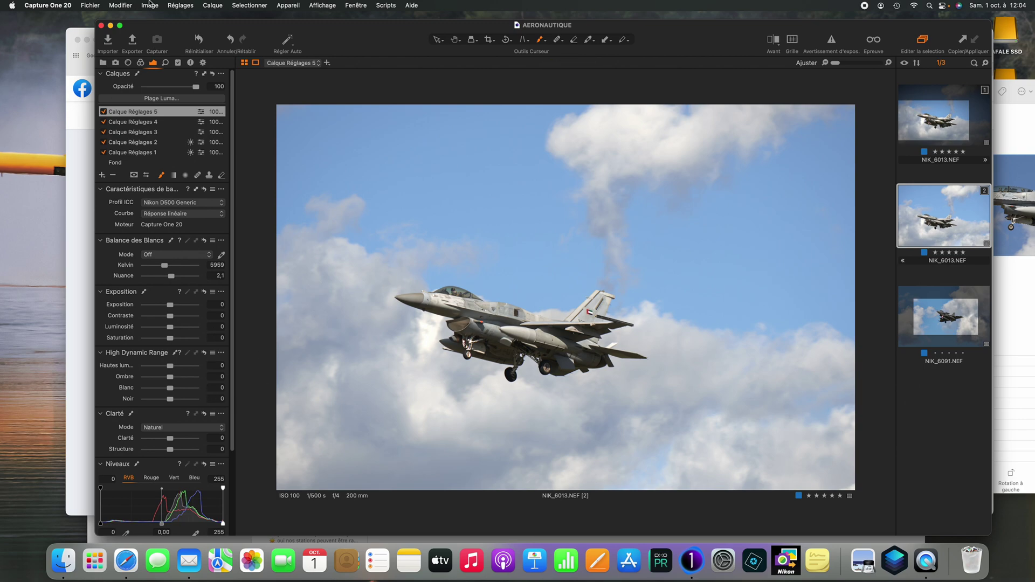
- Sharpen the masked aircraft with an amount of 114, a radius of 1.1 and a threshold of 0.4
click(165, 64)
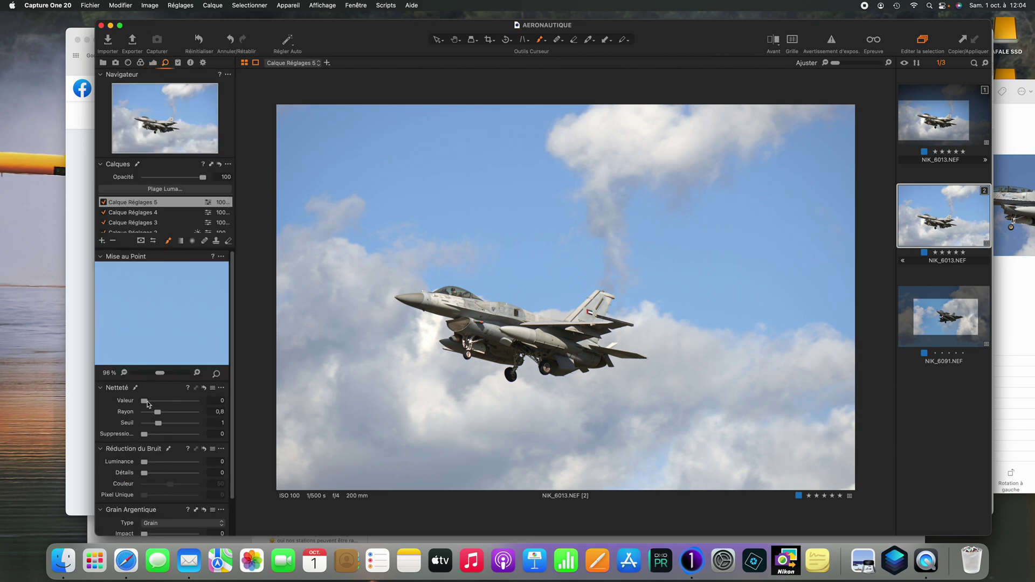
drag(158, 412, 152, 423)
- Crop the photo around the aircraft to about 13.89 × 7.81 in and apply the crop
click(490, 41)
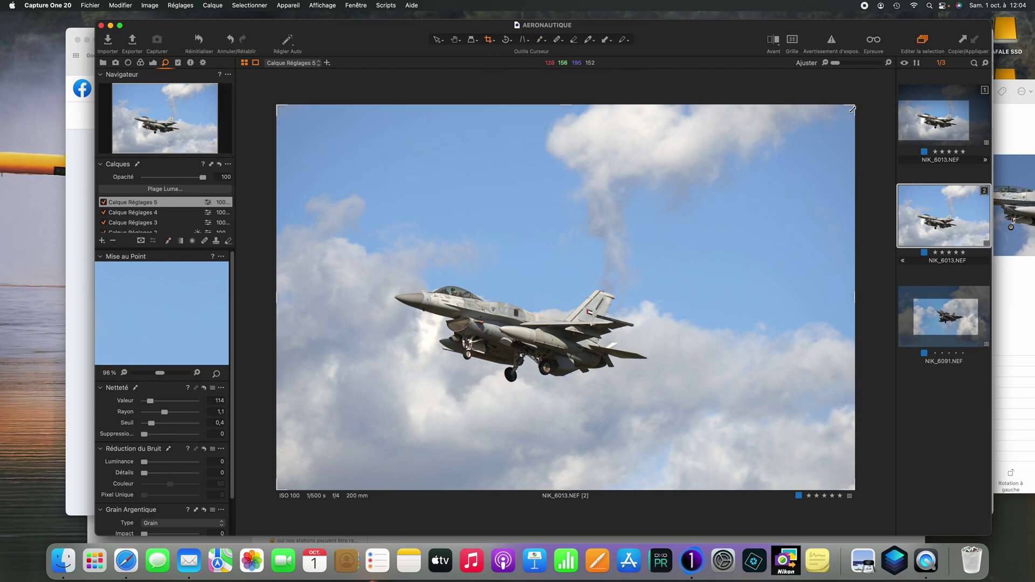
drag(852, 109, 581, 245)
drag(592, 332, 593, 291)
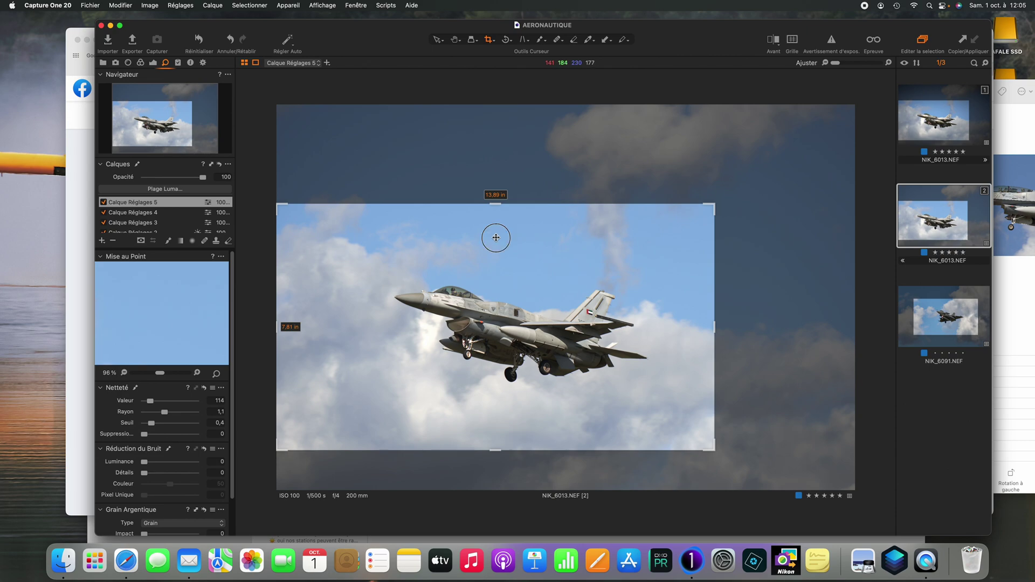
click(456, 40)
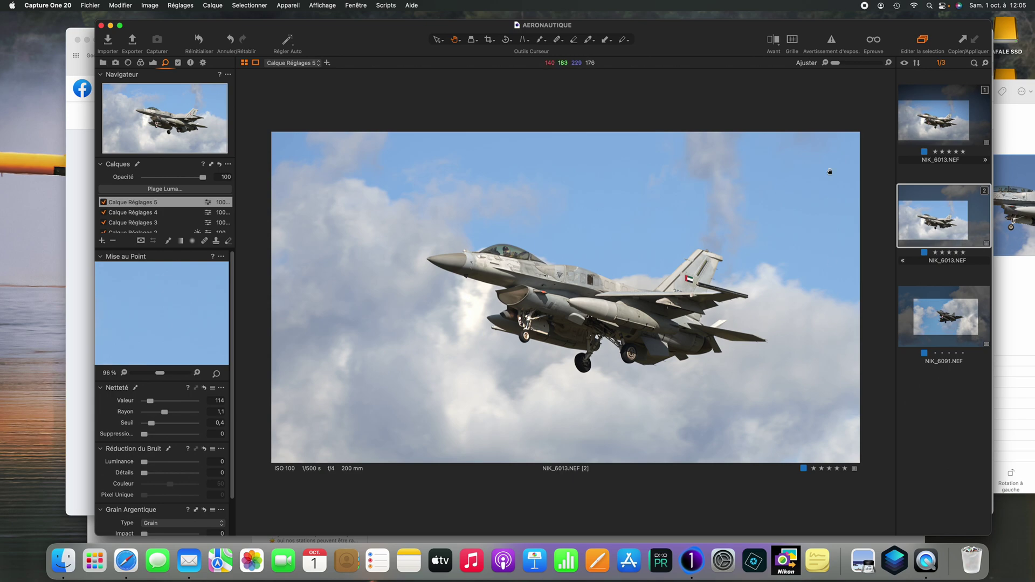
- Add an adjustment layer, brush its mask over the triangular fuselage marking, and sharpen it with an amount of 182 and a radius of 1.2
drag(835, 62, 867, 71)
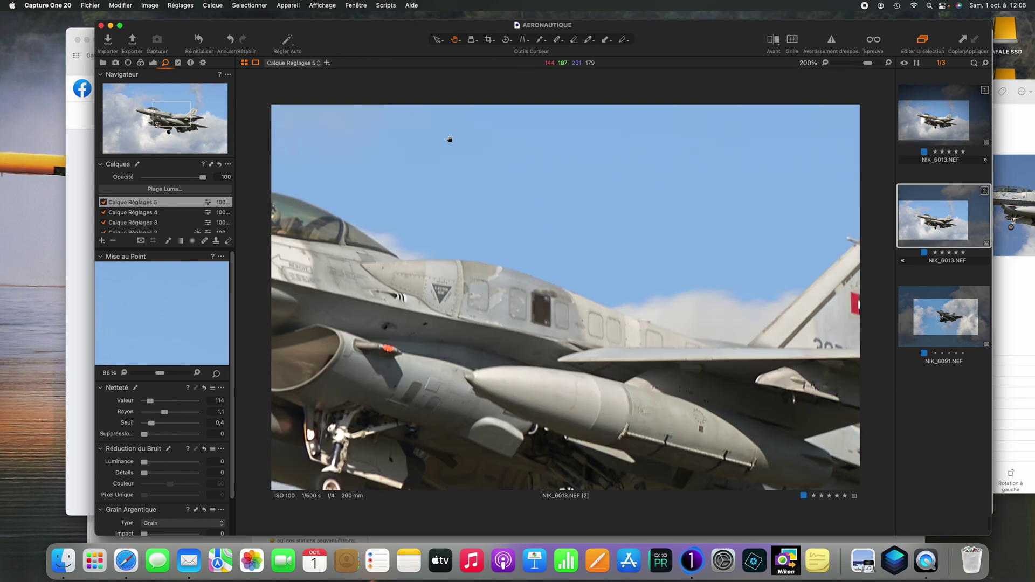
click(537, 44)
right_click(448, 300)
mouse_move(448, 301)
mouse_down()
mouse_move(433, 294)
mouse_move(453, 289)
mouse_up()
click(102, 241)
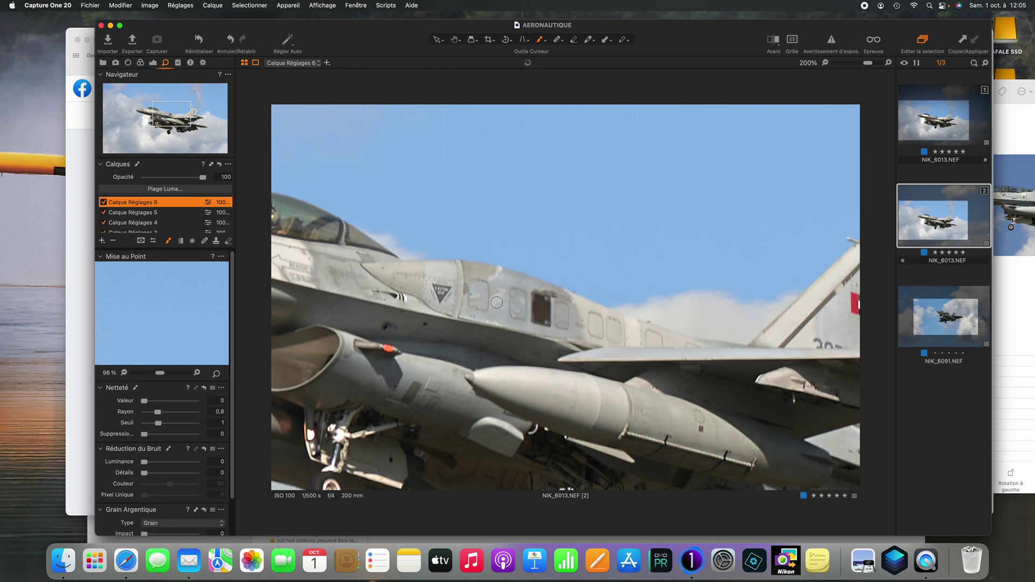
mouse_move(439, 289)
mouse_down()
mouse_move(447, 294)
mouse_move(429, 286)
mouse_up()
drag(144, 400, 168, 412)
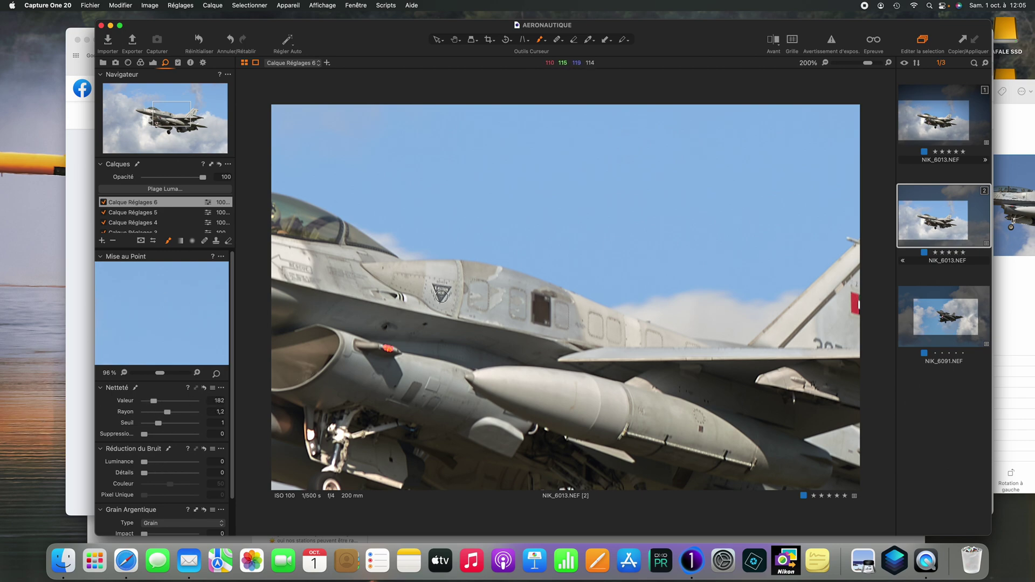
- Extend the sharpening layer's brushed mask over the markings below the cockpit, the landing gear, the tail fin, the nose and the tip of the underwing tank
drag(290, 265, 314, 272)
drag(868, 64, 784, 60)
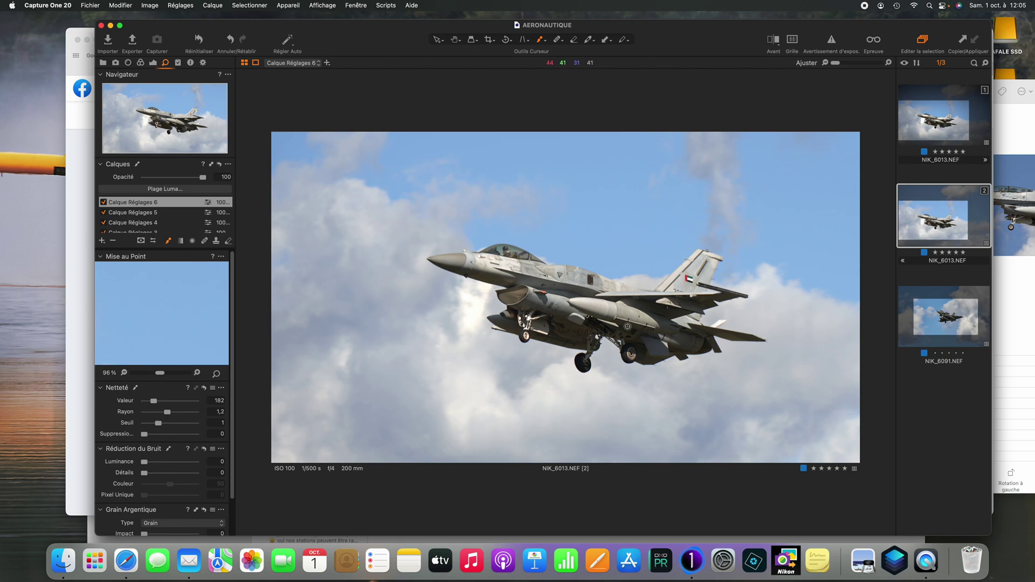
click(531, 312)
mouse_move(530, 312)
mouse_down()
mouse_move(538, 312)
mouse_move(525, 323)
mouse_move(544, 307)
mouse_move(525, 326)
mouse_move(531, 319)
mouse_up()
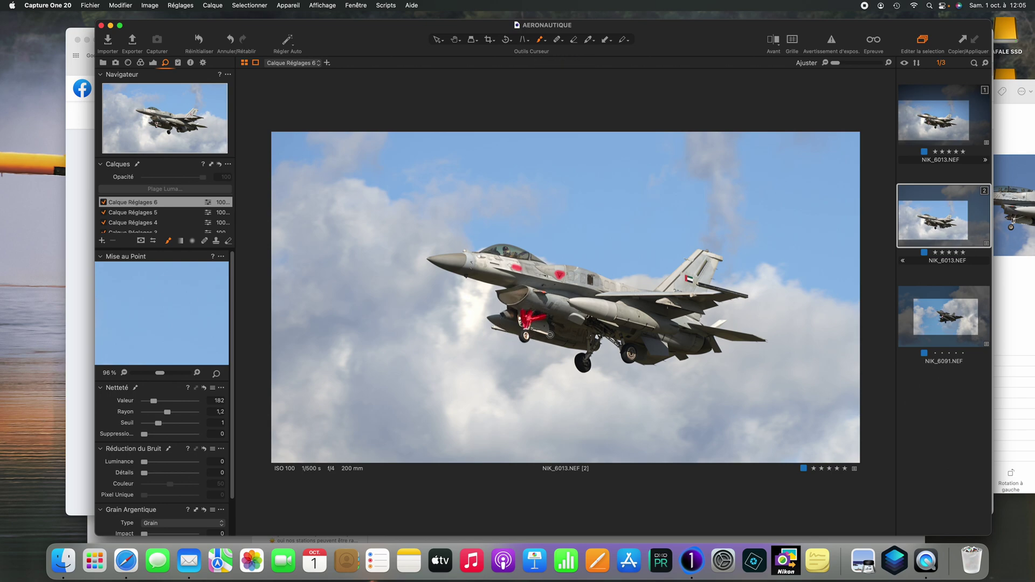
mouse_move(631, 353)
mouse_down()
mouse_move(620, 336)
mouse_move(630, 355)
mouse_up()
mouse_move(698, 291)
mouse_down()
mouse_move(689, 294)
mouse_move(718, 290)
mouse_move(685, 269)
mouse_move(698, 253)
mouse_move(688, 249)
mouse_move(666, 288)
mouse_up()
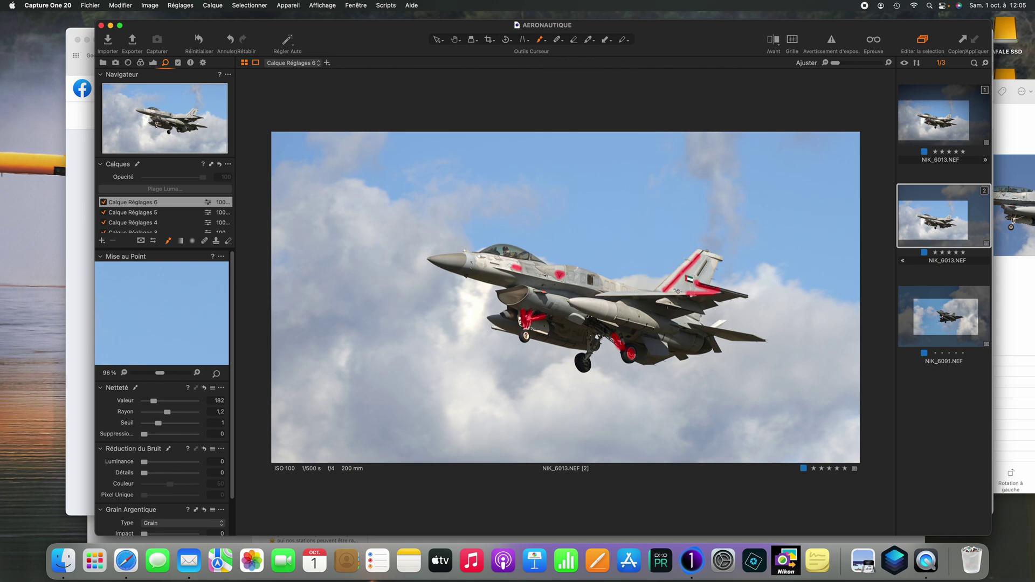
click(470, 261)
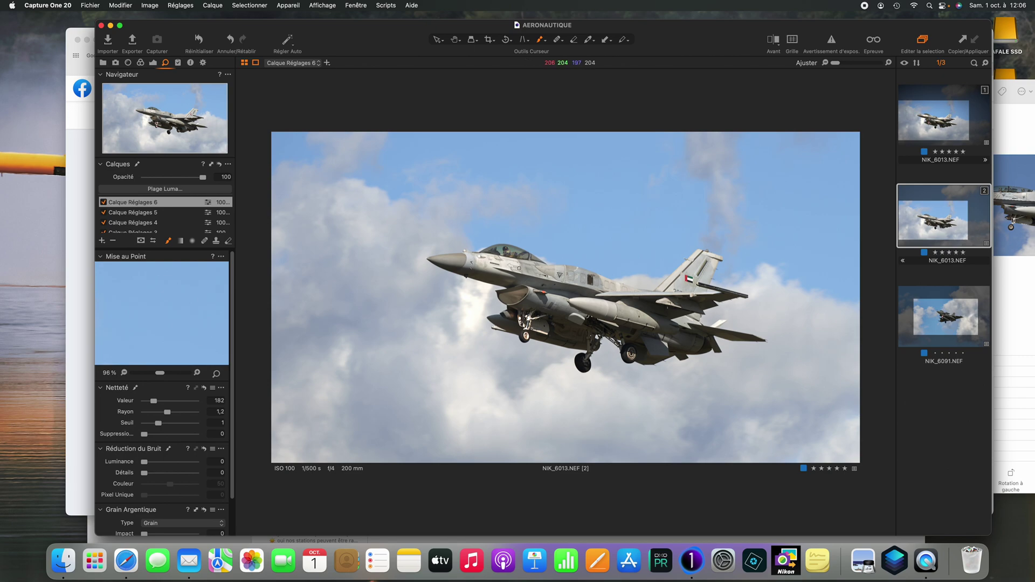
click(480, 257)
drag(566, 300, 570, 303)
- Compare the edited photo with the original in a split before/after view, moving the divider slightly along the aircraft's fuselage
click(772, 40)
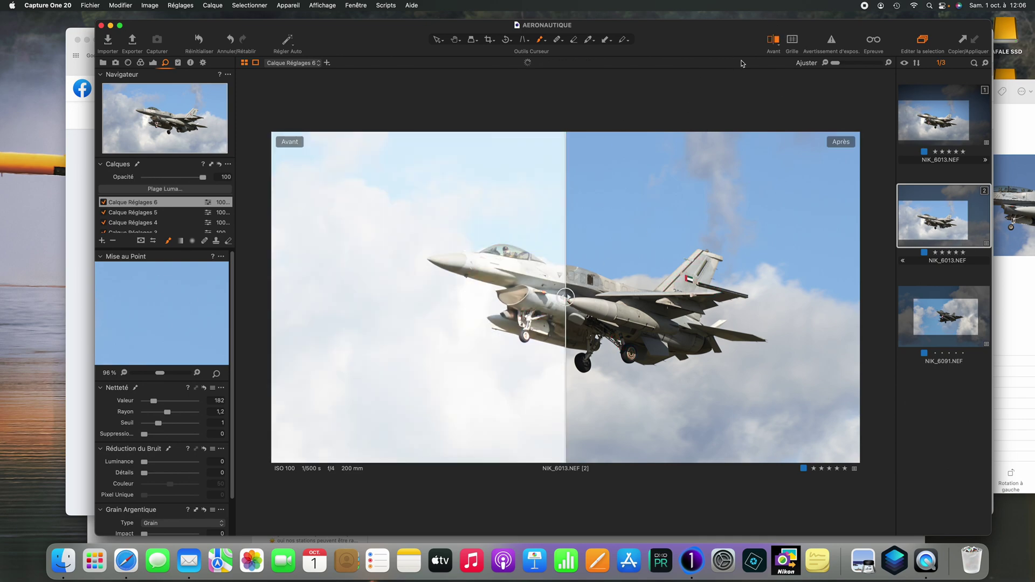
mouse_move(565, 297)
mouse_down()
mouse_move(640, 296)
mouse_move(358, 282)
mouse_move(749, 311)
mouse_move(560, 296)
mouse_up()
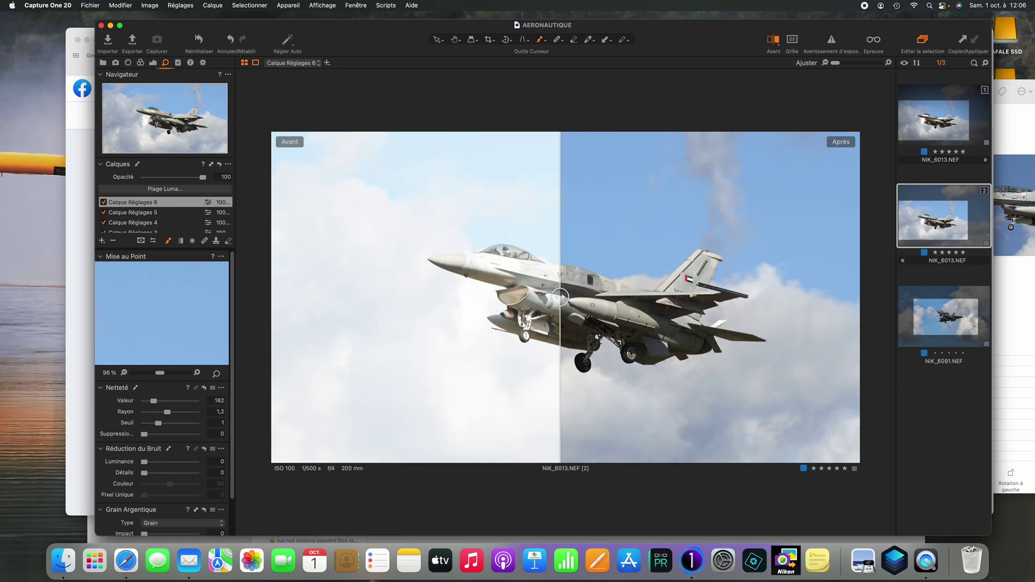